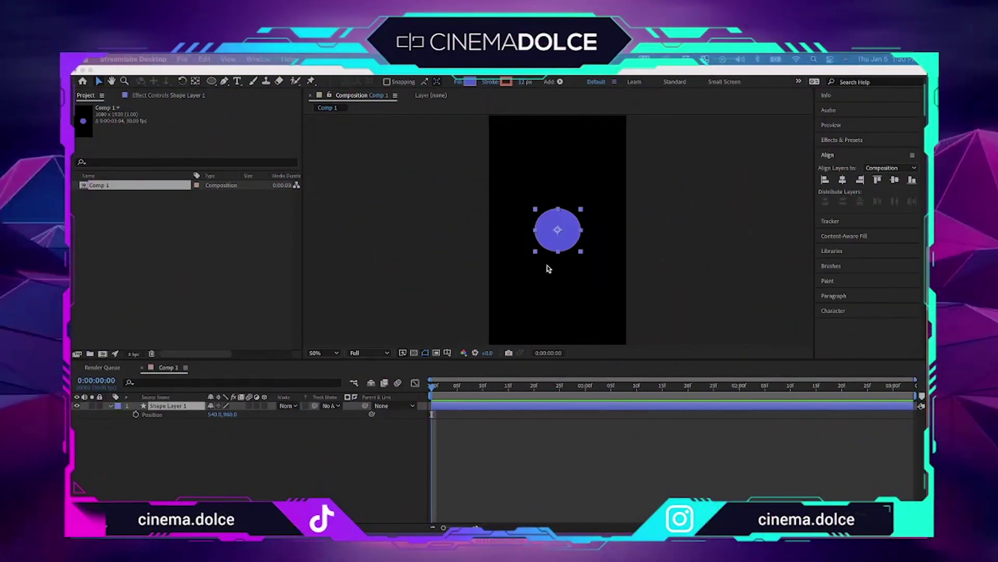
Step: Zoom the Composition viewer to 100% with the slash shortcut
key("slash")
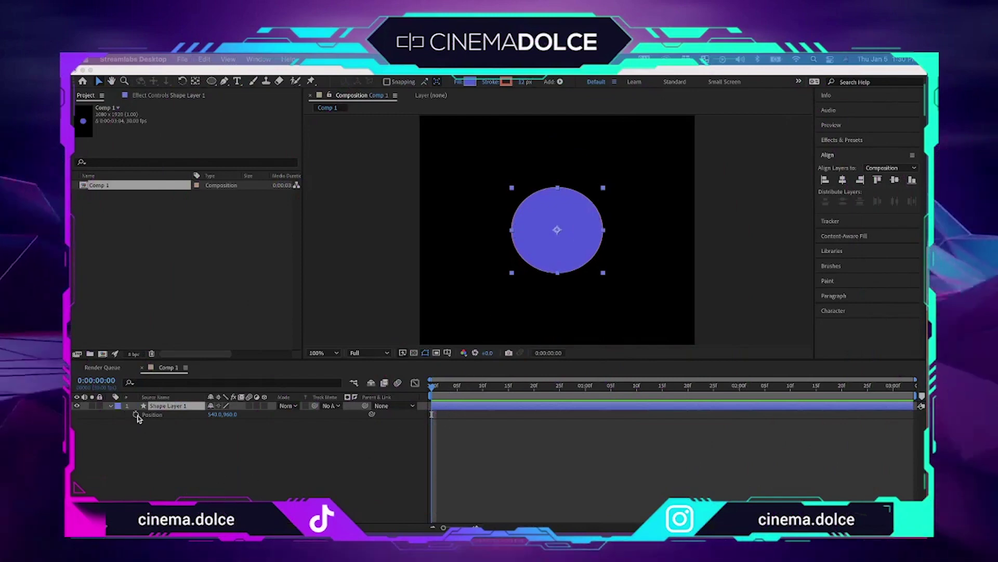
Step: Keyframe the circle's Position moving down-right by 1:03 and apply Easy Ease to both keyframes
left_click(136, 415)
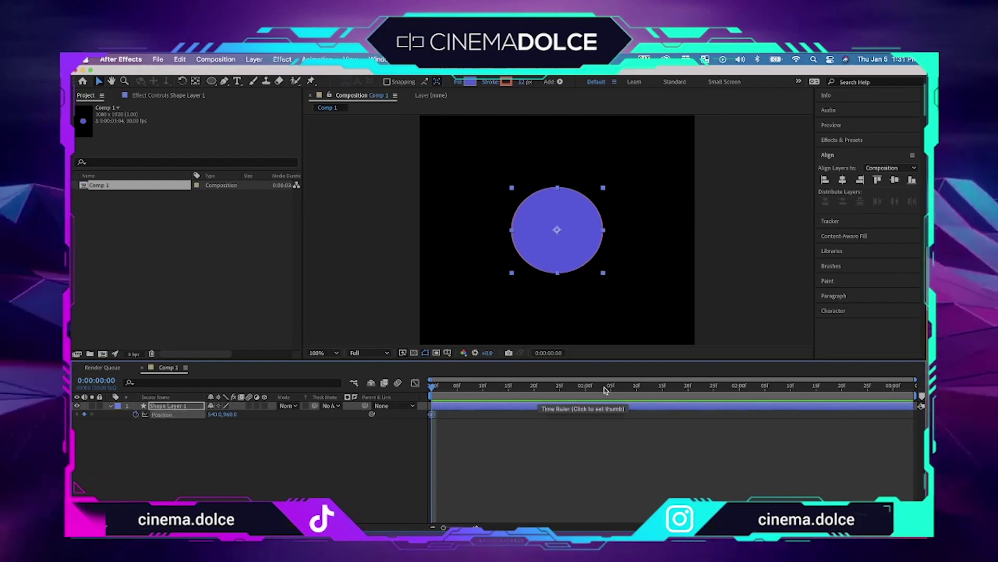
left_click_drag(541, 259, 611, 316)
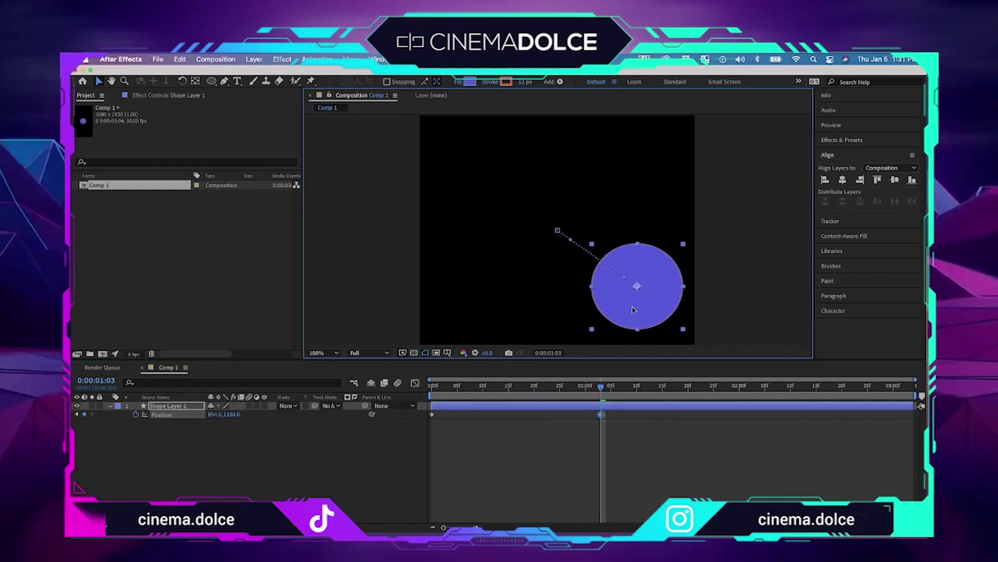
left_click(620, 430)
left_click(432, 414)
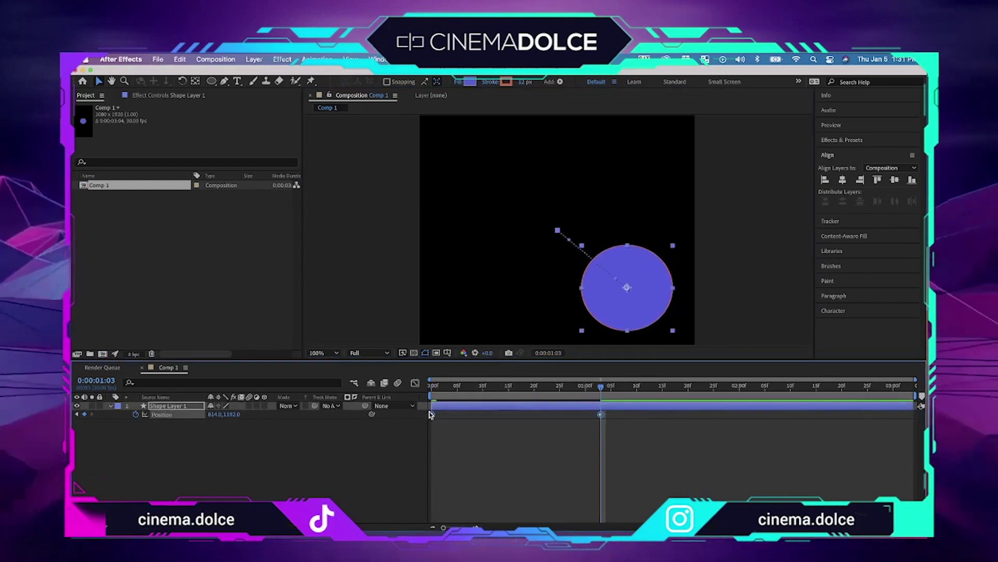
right_click(432, 414)
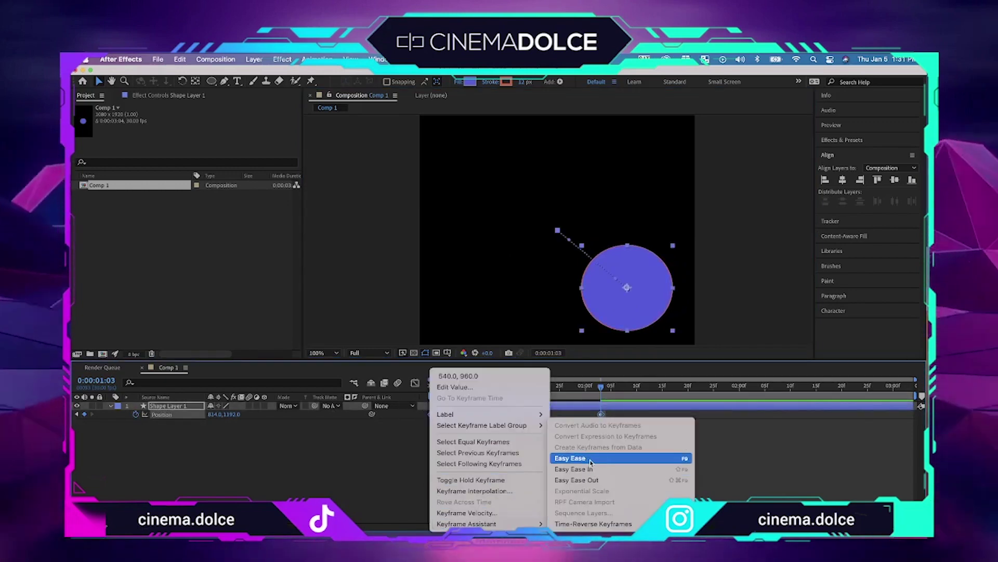
left_click(574, 455)
left_click(374, 422)
Step: Show the Position speed graph, then try and undo a first-keyframe influence drag
left_click(415, 383)
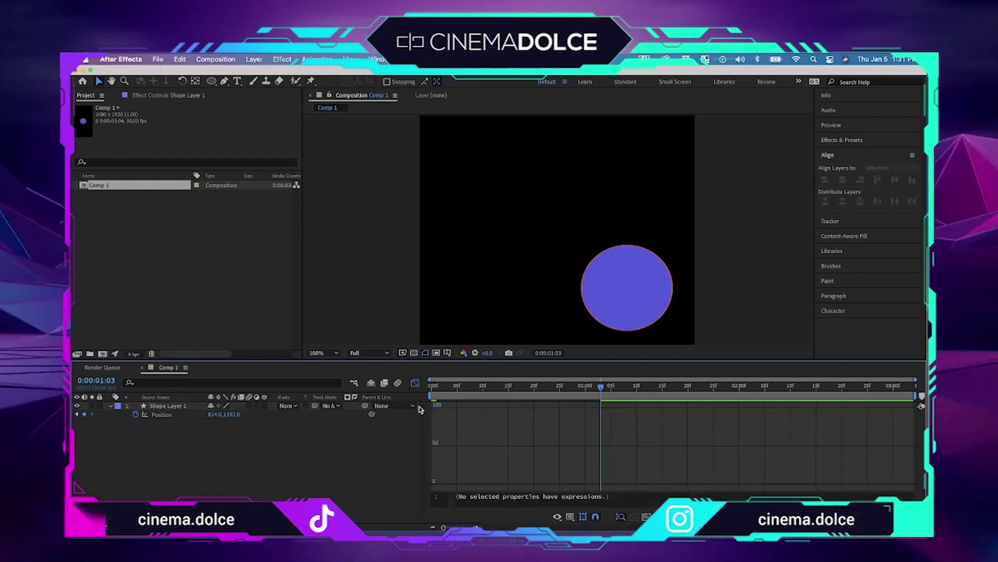
left_click(156, 416)
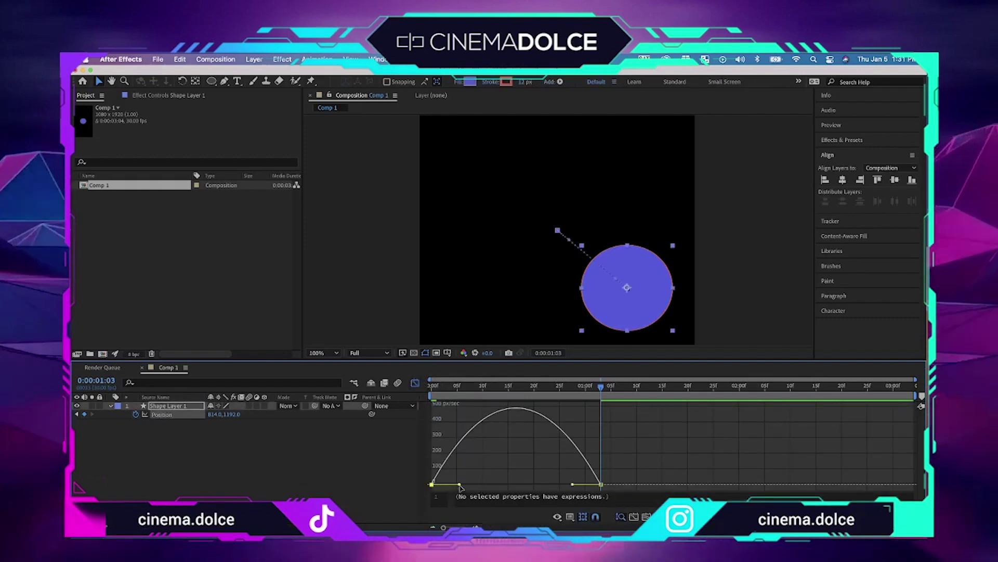
left_click_drag(461, 485, 477, 486)
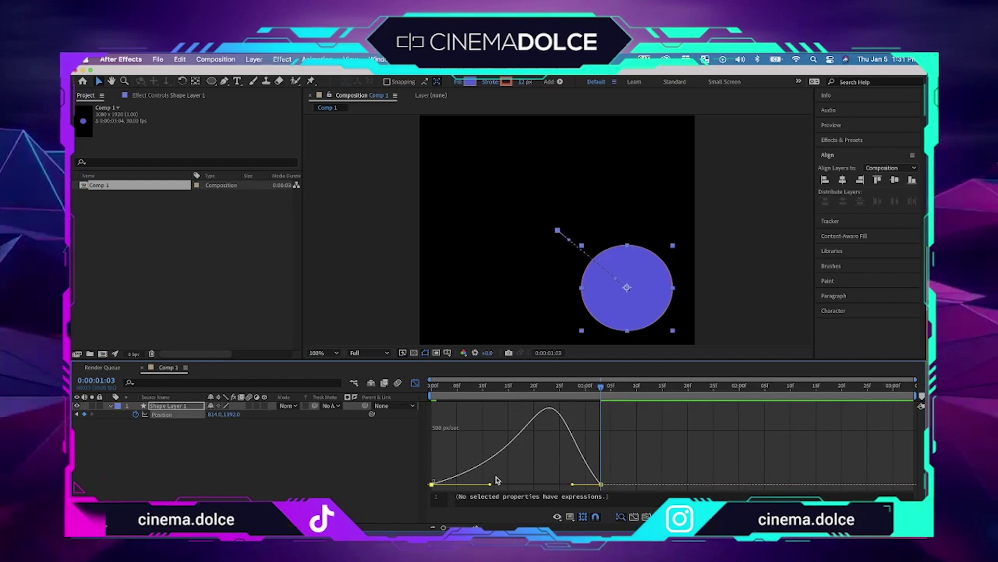
key("F9")
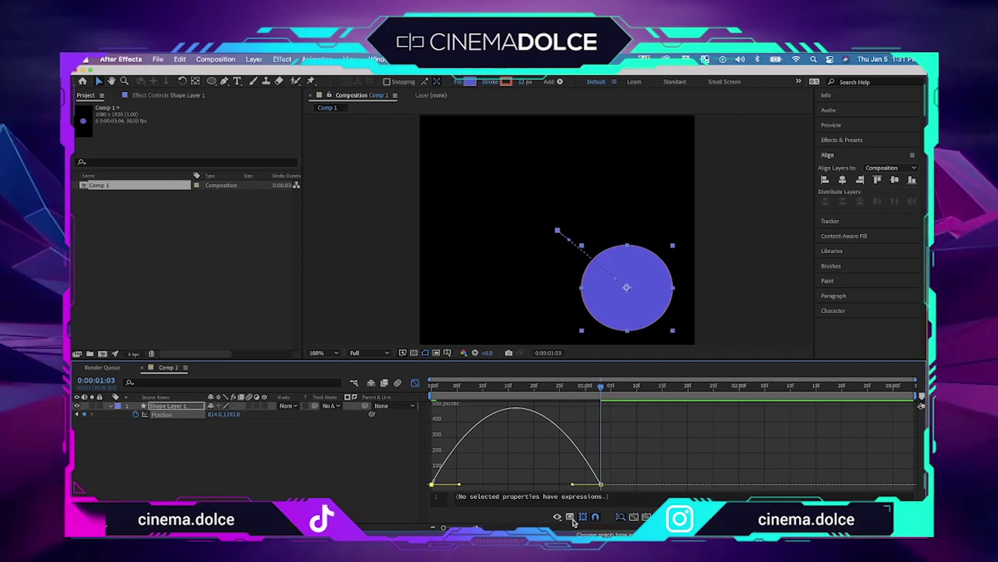
Step: Turn on Show Graph Tool Tips in the graph type and options menu
left_click(571, 517)
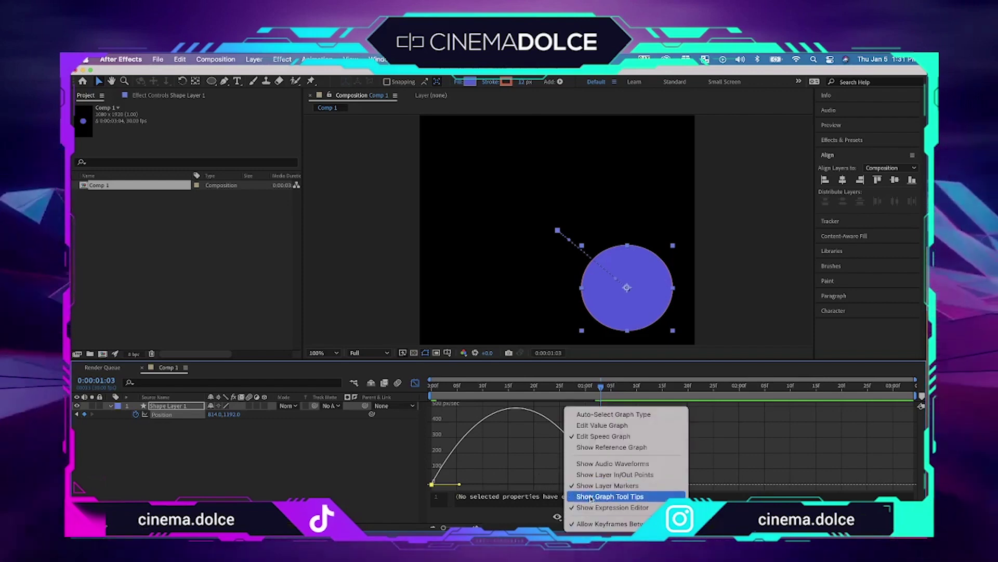
left_click(591, 497)
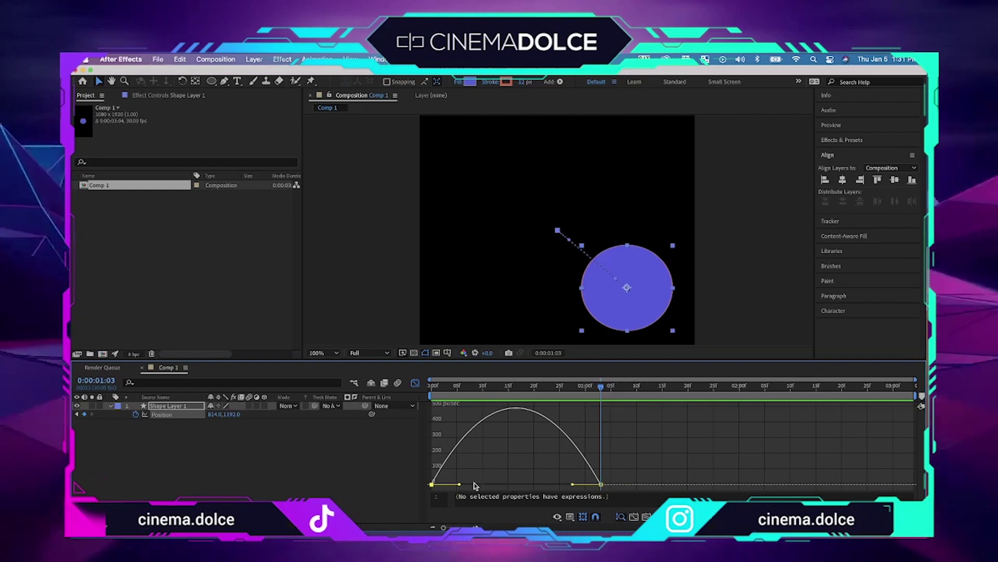
left_click(572, 518)
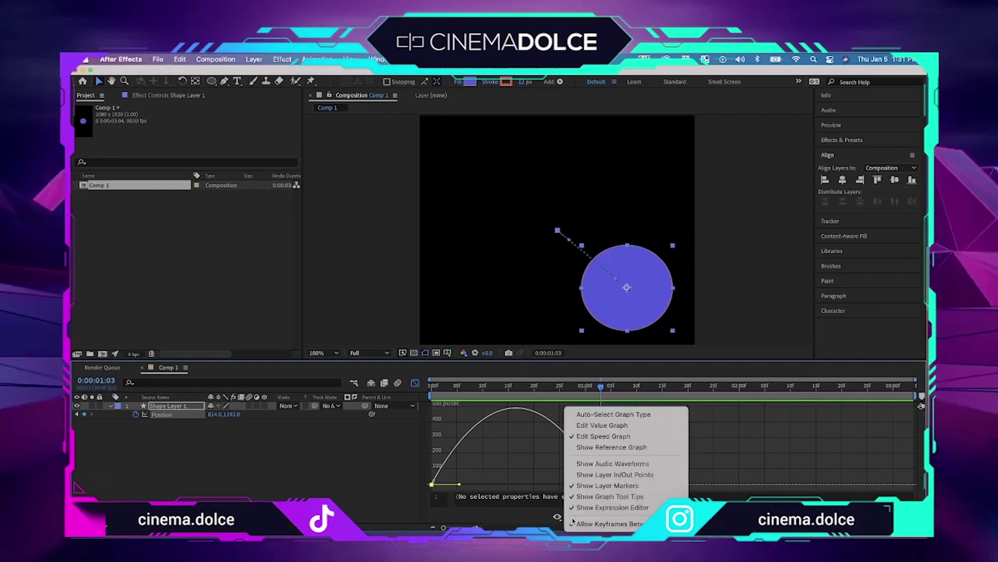
left_click(596, 485)
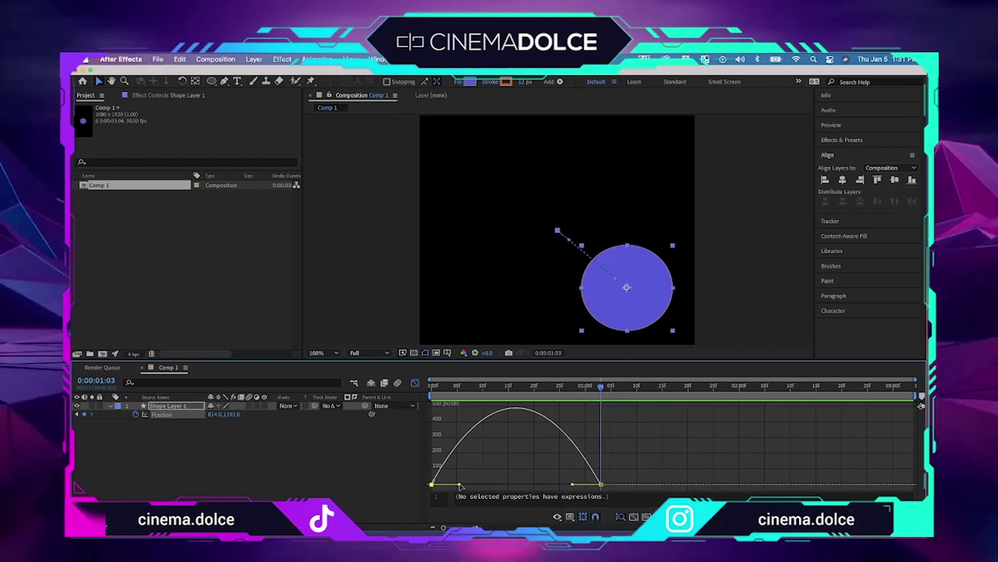
Step: Drag the first and last Position keyframe handles inward to lengthen both ease influences
left_click_drag(460, 485, 472, 486)
left_click_drag(573, 485, 552, 486)
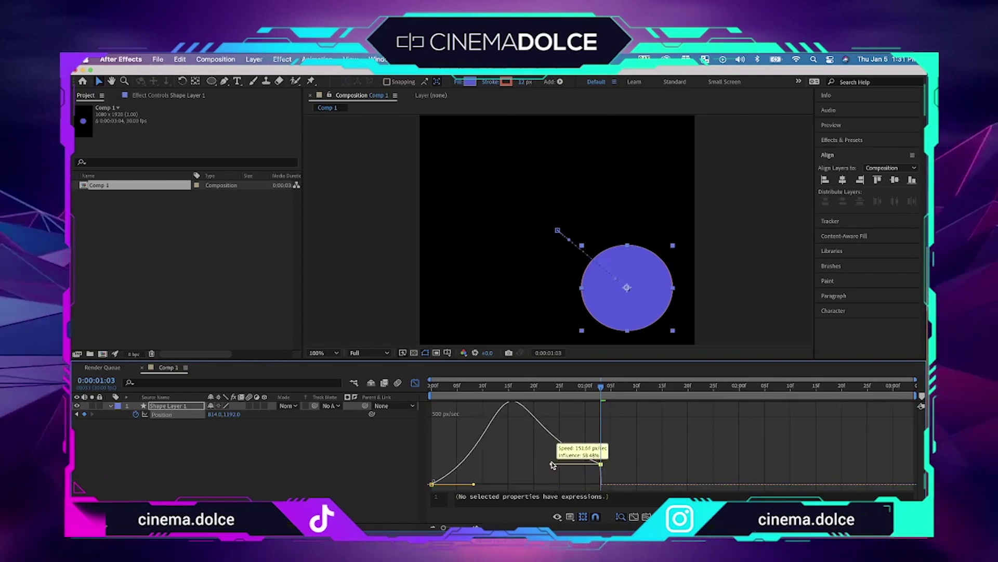
mouse_move(551, 486)
left_mouse_down()
mouse_move(548, 469)
mouse_move(547, 489)
left_mouse_up()
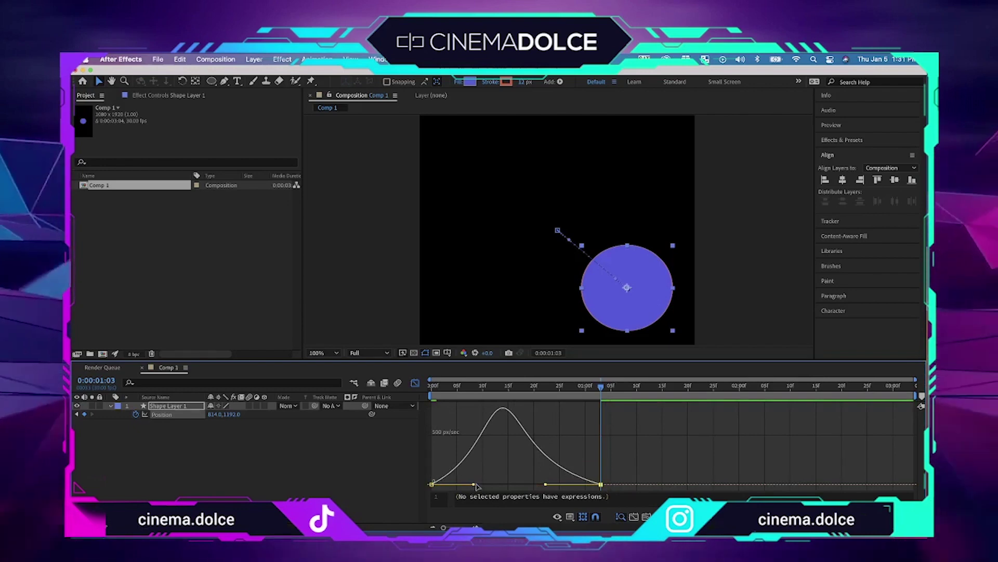
left_click_drag(475, 486, 481, 485)
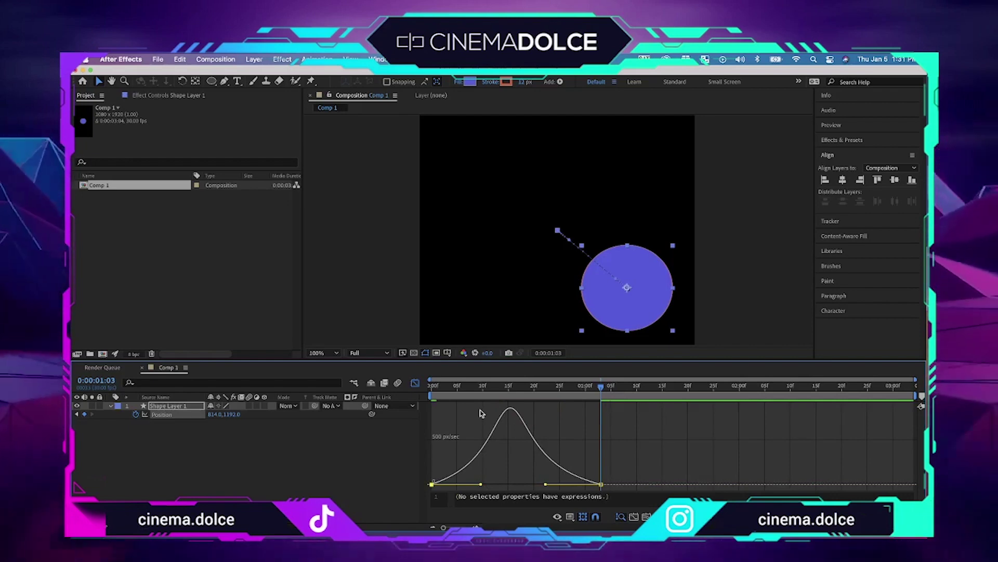
key("Home")
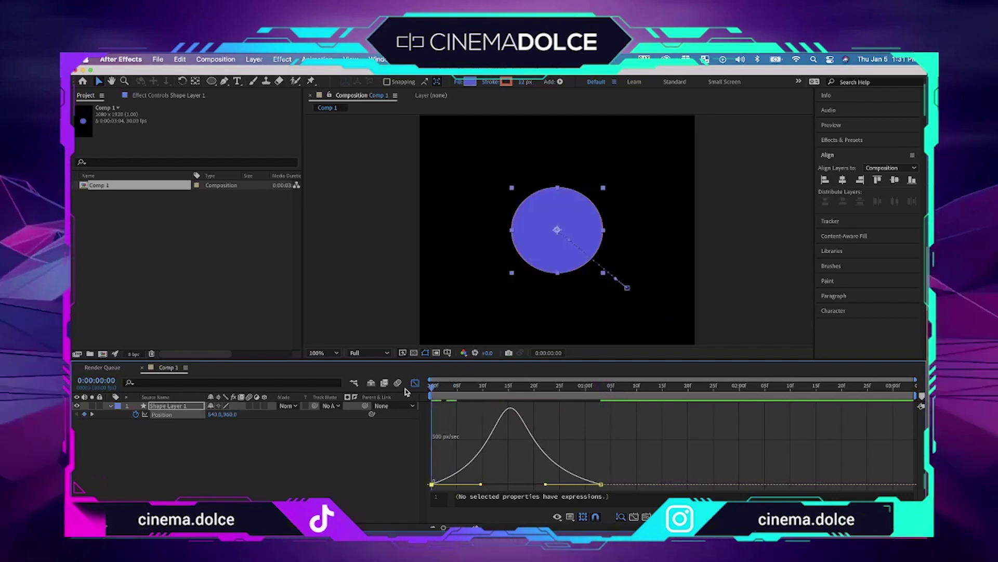